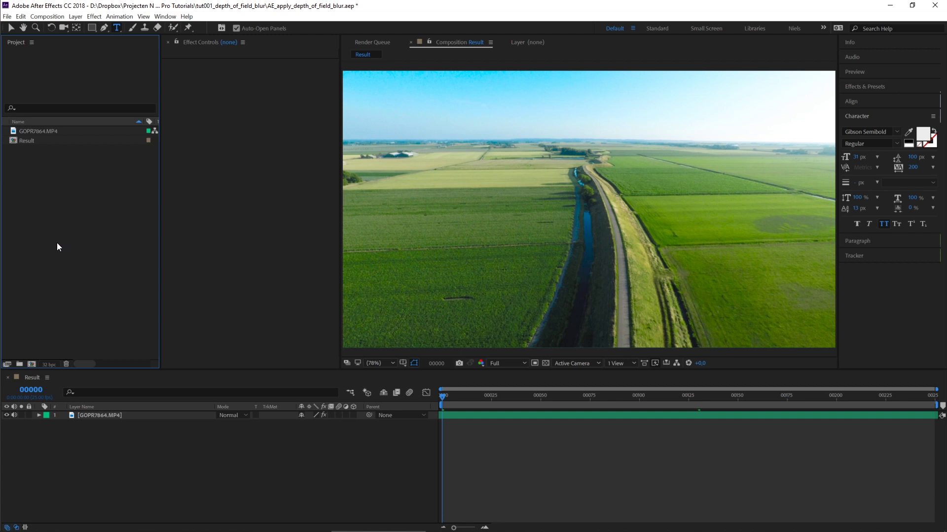
- Look through the import options and the drone clip's context menu in the Project panel
left_click(7, 16)
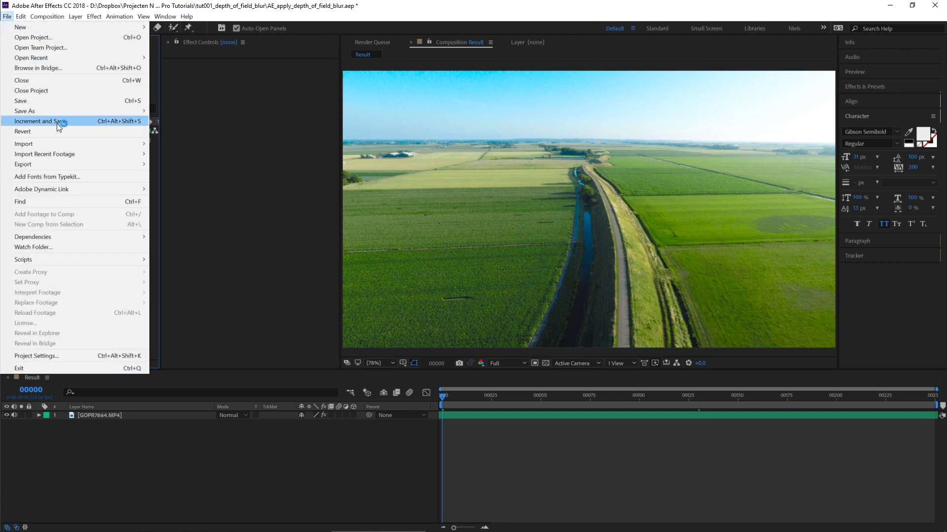
mouse_move(93, 143)
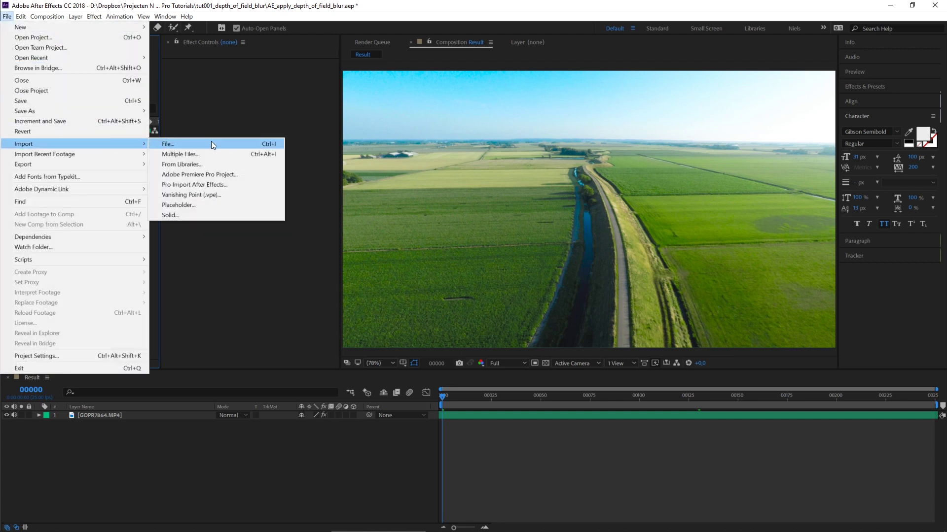
left_click(161, 81)
right_click(47, 130)
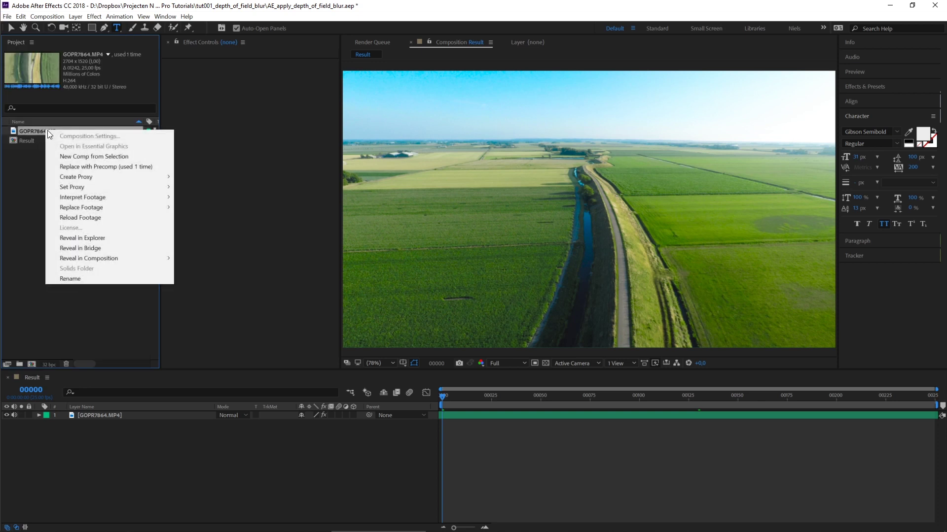
left_click(129, 156)
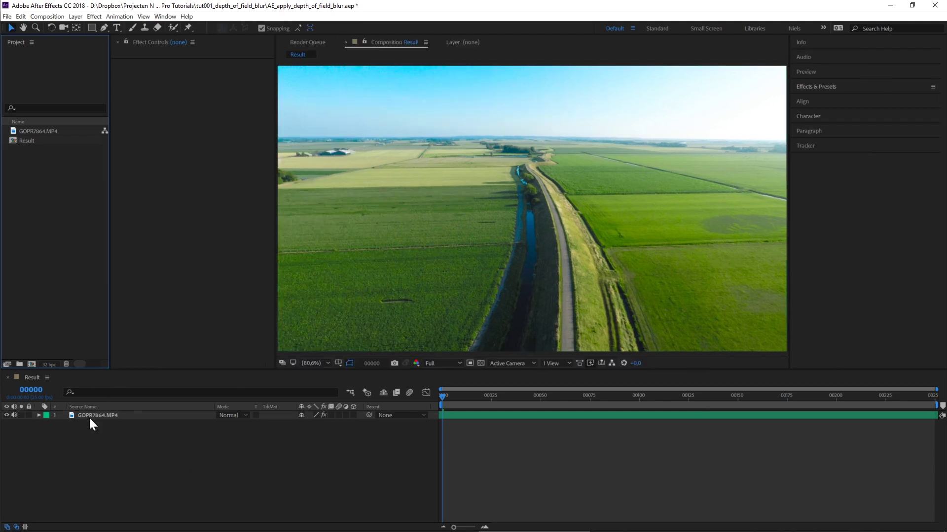
- Toggle the drone clip's Lumetri Color grade off and back on, then preview to frame 00062
left_click(90, 415)
left_click(123, 63)
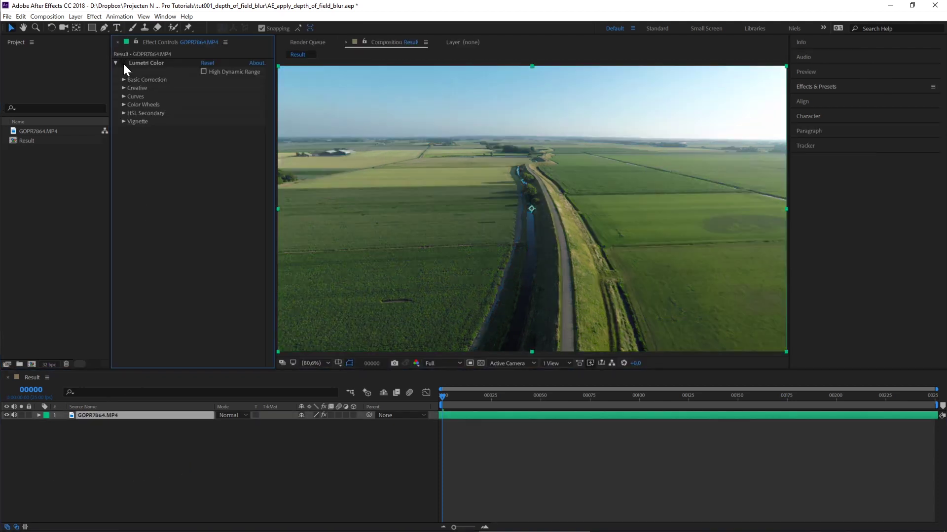
left_click(123, 63)
left_click(123, 63)
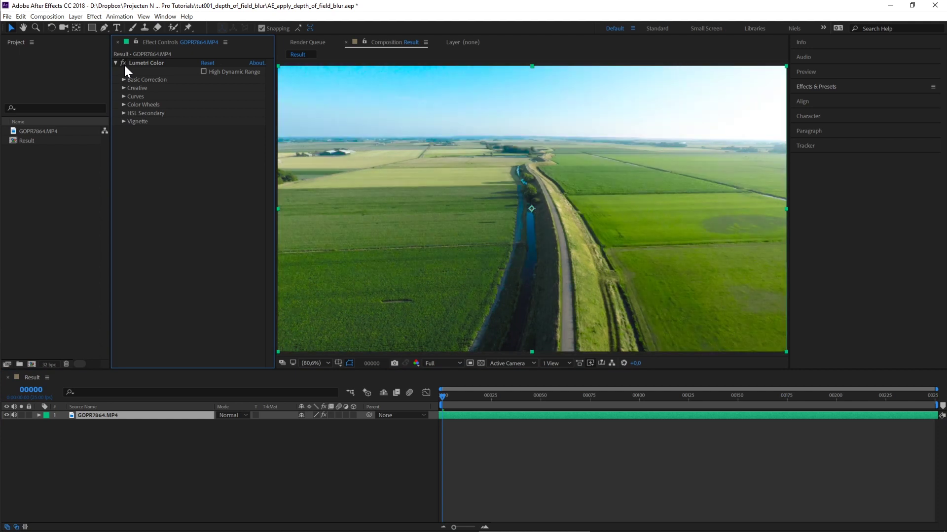
left_click(177, 469)
mouse_move(448, 395)
left_mouse_down()
mouse_move(668, 389)
mouse_move(436, 388)
left_mouse_up()
- Create a comp-sized 1920×1080 black solid, Black Solid 1, above the drone clip
left_click(81, 20)
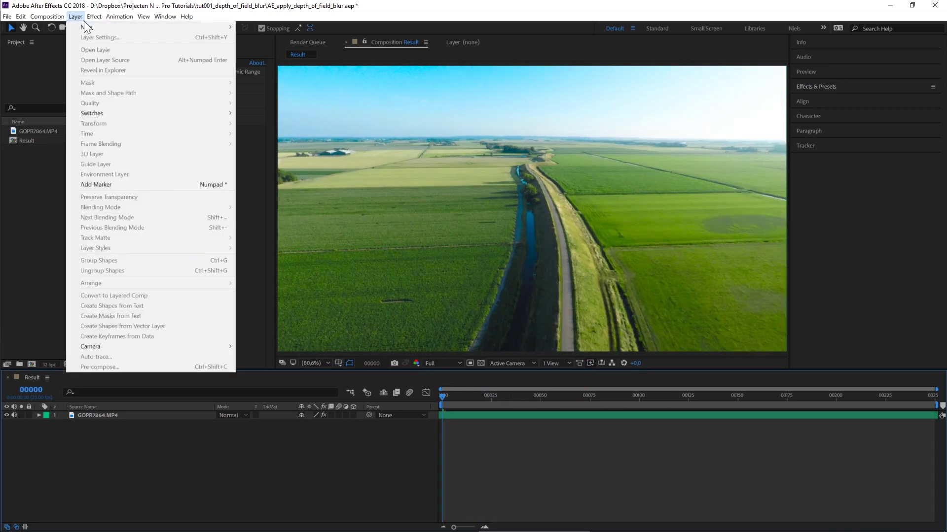
mouse_move(203, 25)
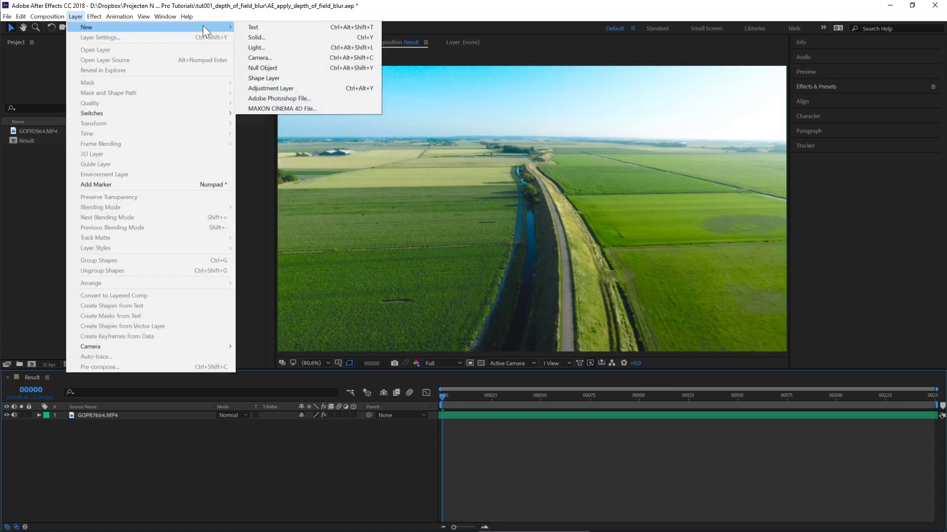
left_click(285, 36)
left_click_drag(678, 150, 353, 87)
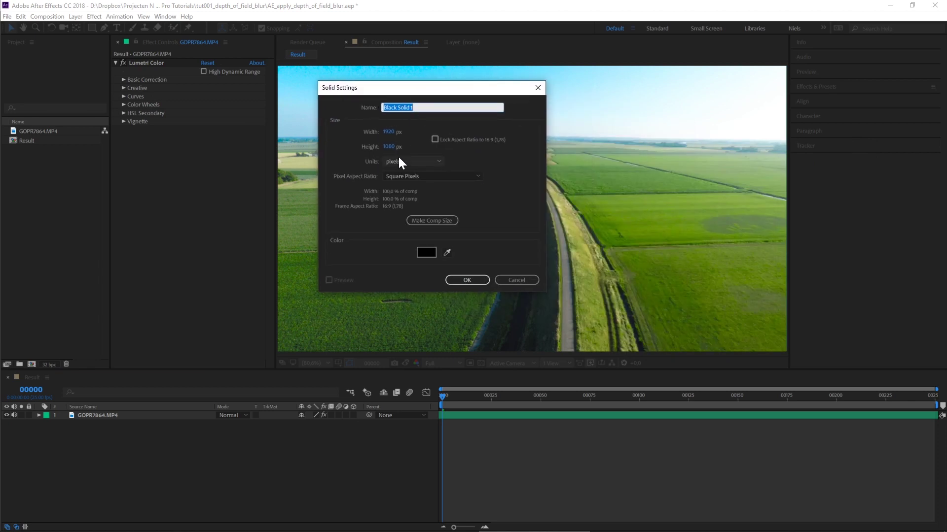
left_click(432, 220)
left_click(467, 281)
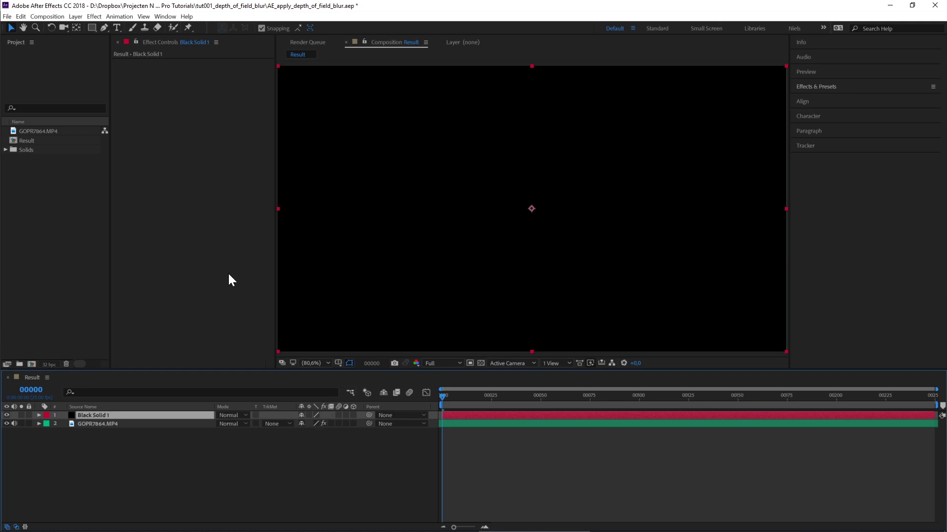
- Apply a Gradient Ramp effect to Black Solid 1 for a black-to-white vertical gradient
left_click(94, 16)
mouse_move(192, 151)
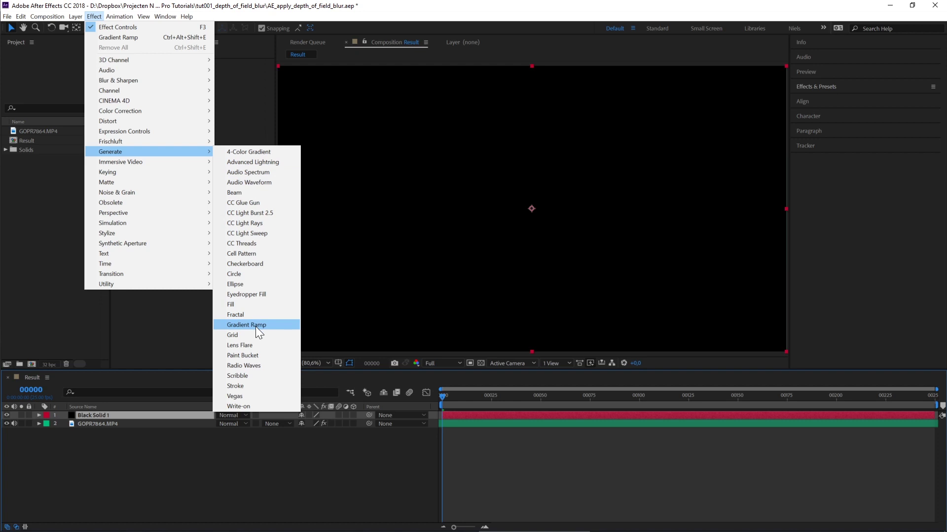
left_click(271, 324)
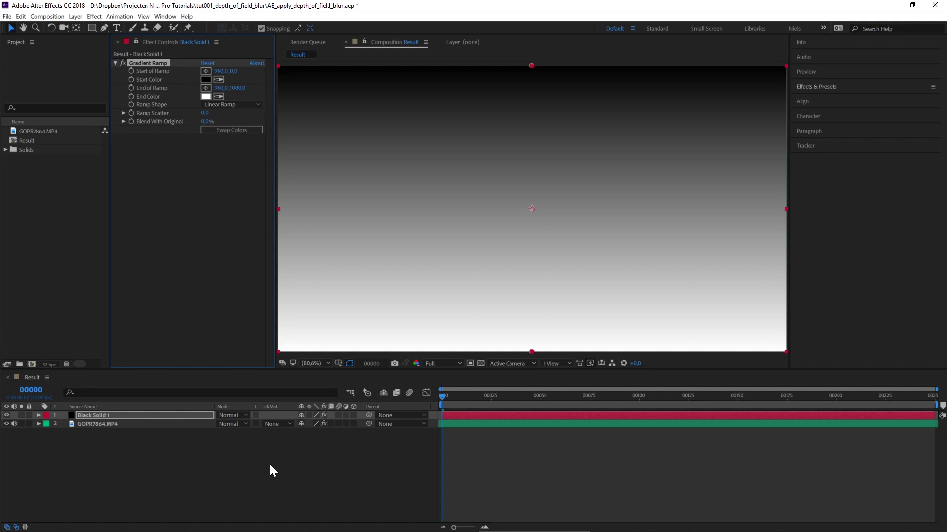
- Hide Black Solid 1, turn on rulers, and place a horizontal guide at the footage's horizon
left_click(6, 415)
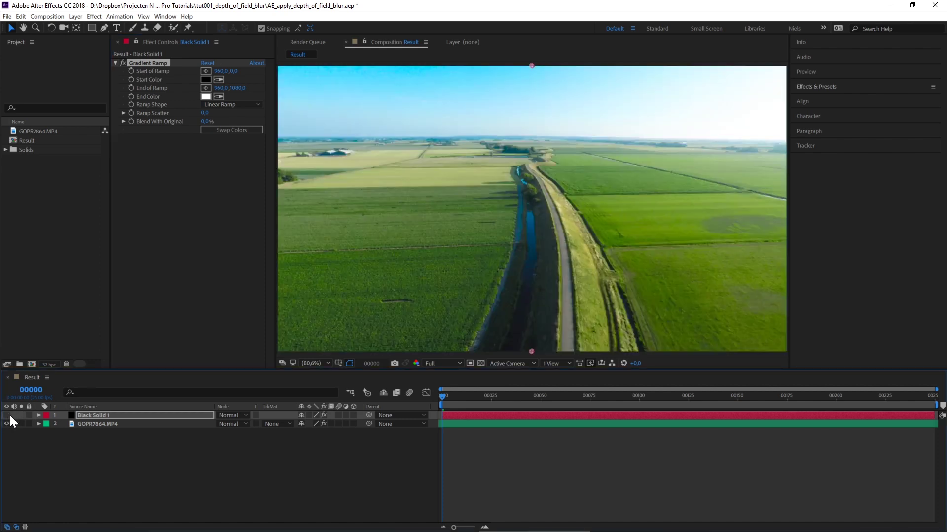
left_click(144, 16)
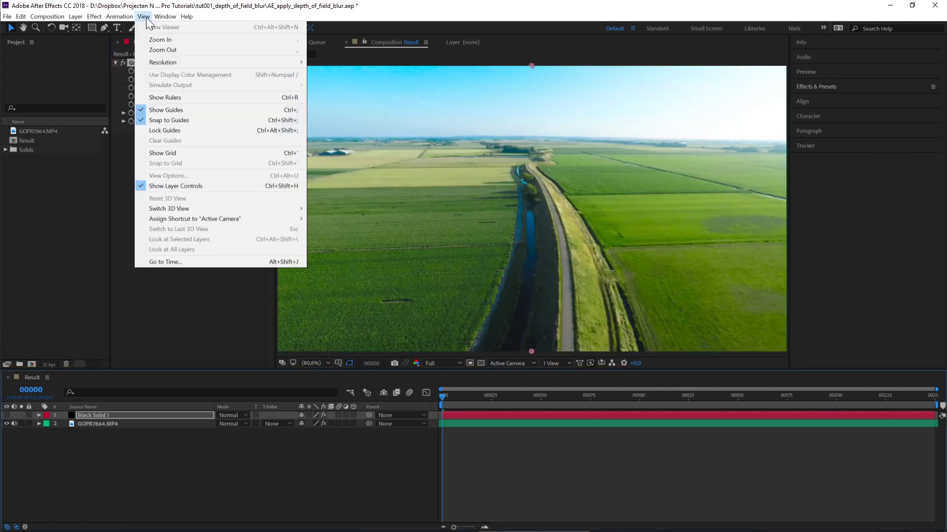
left_click(232, 97)
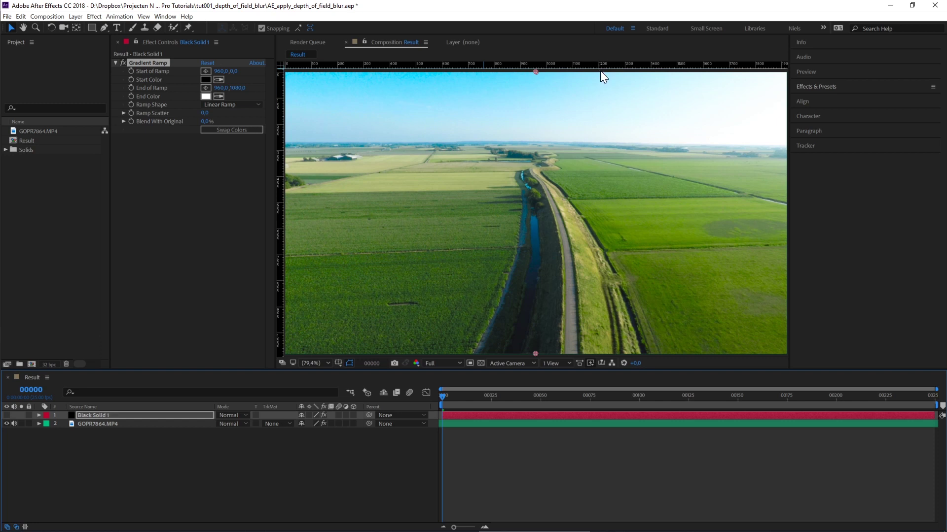
left_click_drag(599, 66, 580, 148)
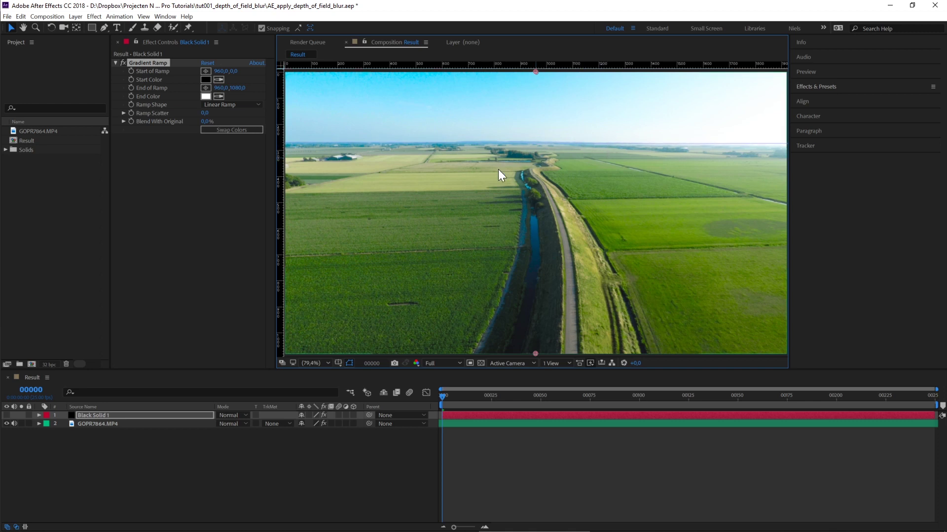
- Unhide Black Solid 1 and move the Gradient Ramp's Start of Ramp to the horizon, 960.0,273.2
left_click(7, 415)
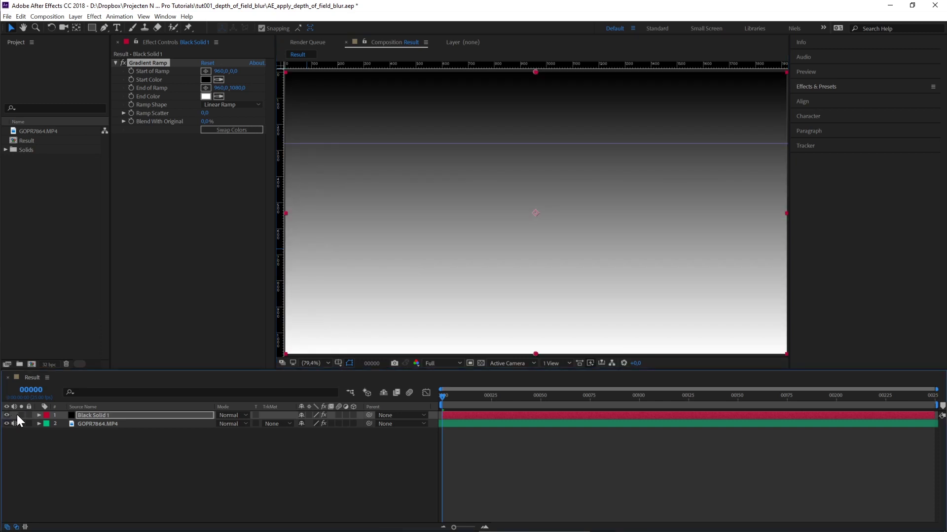
left_click(94, 415)
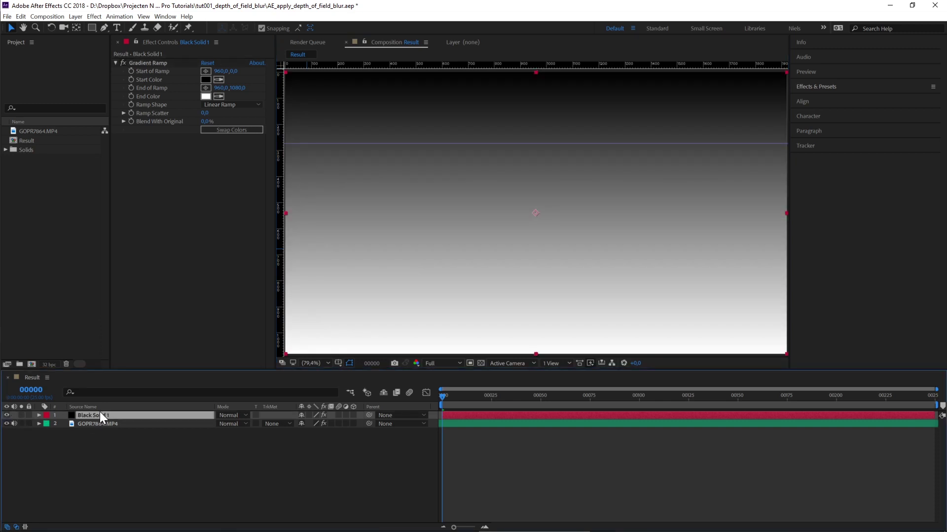
left_click(141, 62)
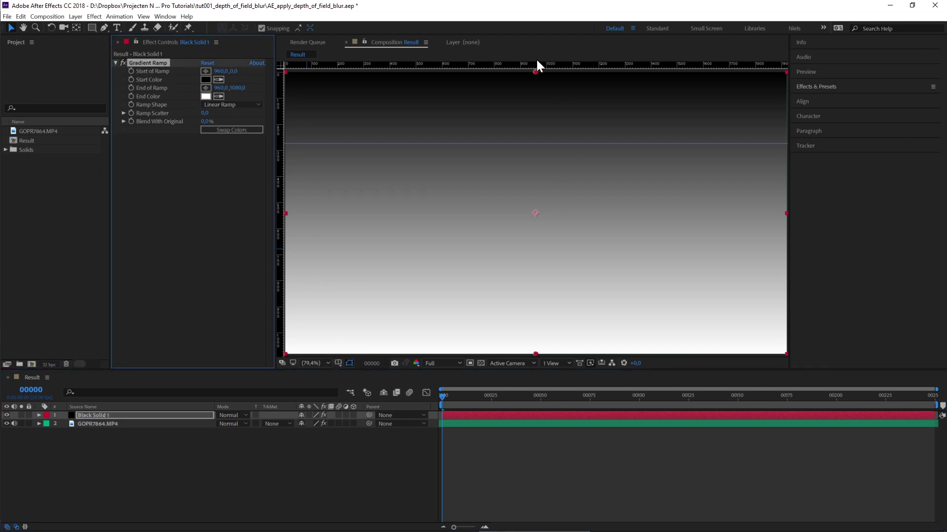
left_click(538, 75)
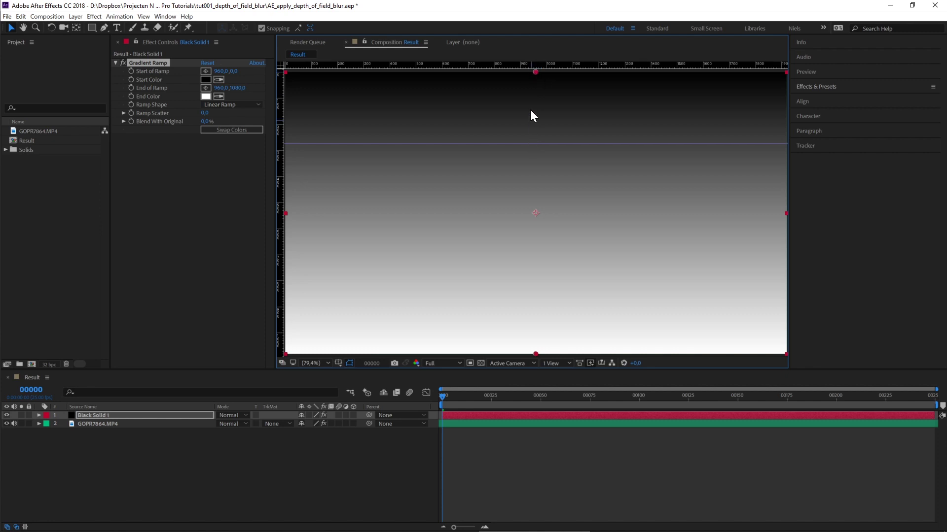
left_click_drag(534, 72, 533, 141)
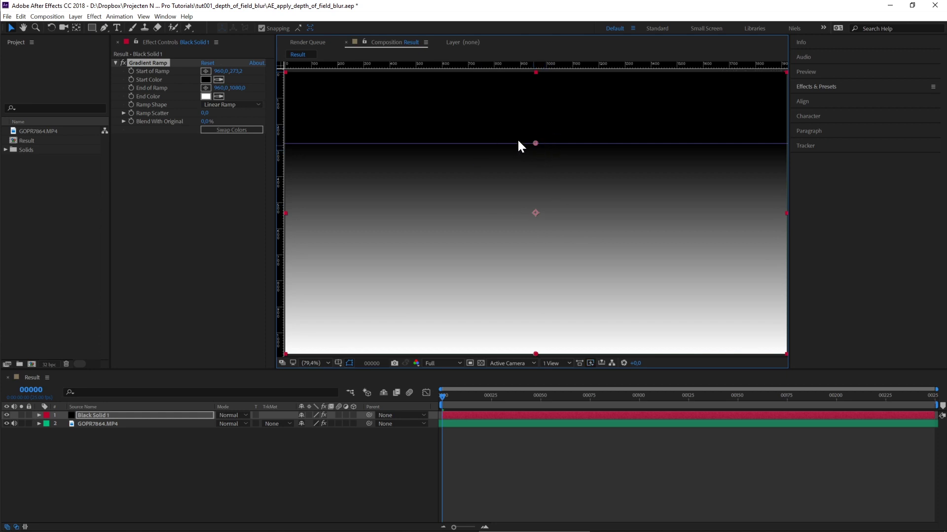
- Hide the rulers and leave the gradient solid deselected
left_click(144, 16)
left_click(173, 98)
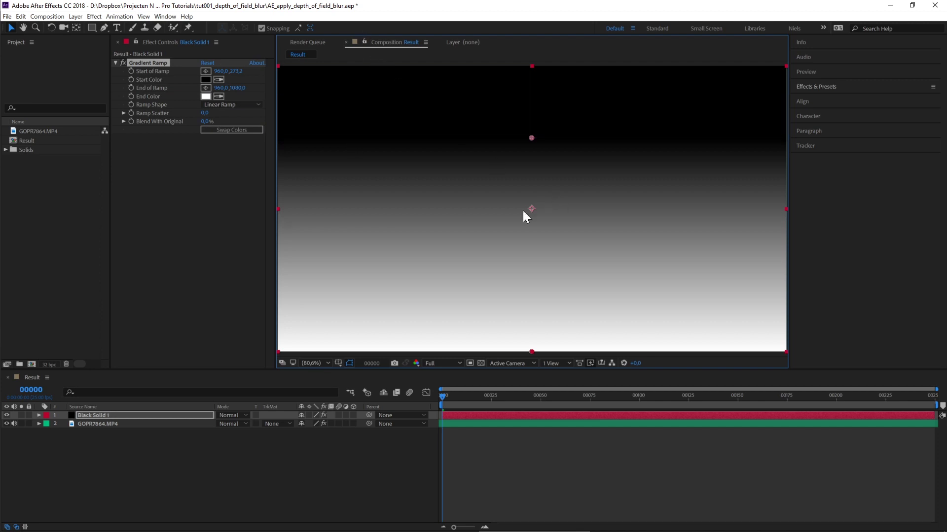
left_click(317, 468)
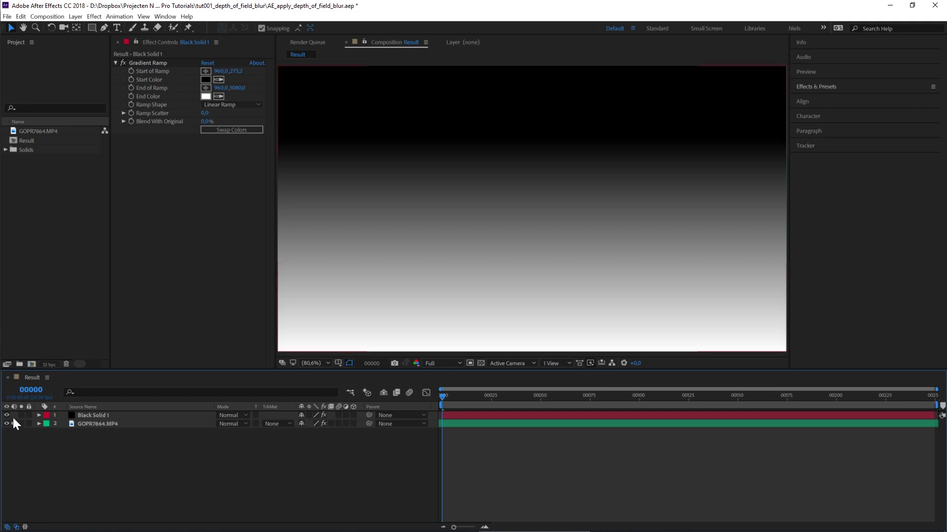
left_click(92, 413)
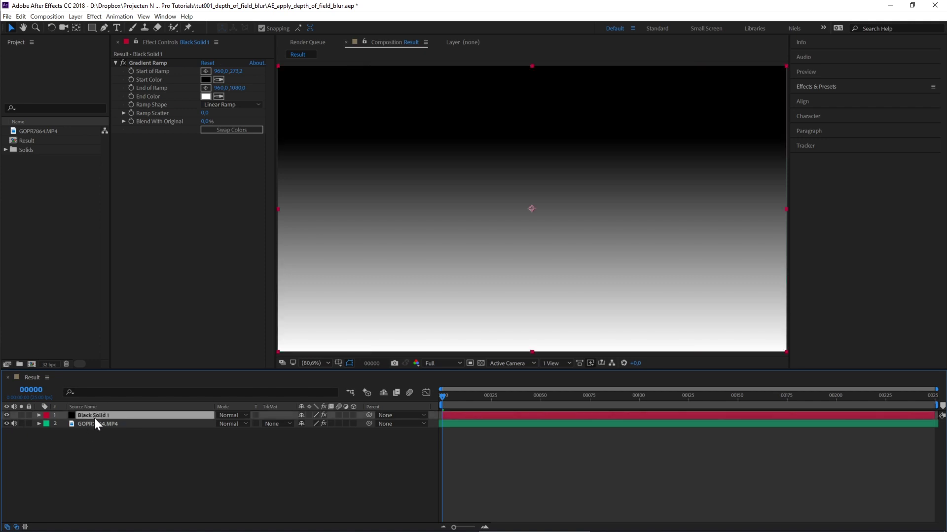
left_click(97, 413, "ctrl")
- Pre-compose Black Solid 1 into 'blur_map' with all attributes moved, then hide the blur_map layer
left_click(97, 416)
left_click(76, 16)
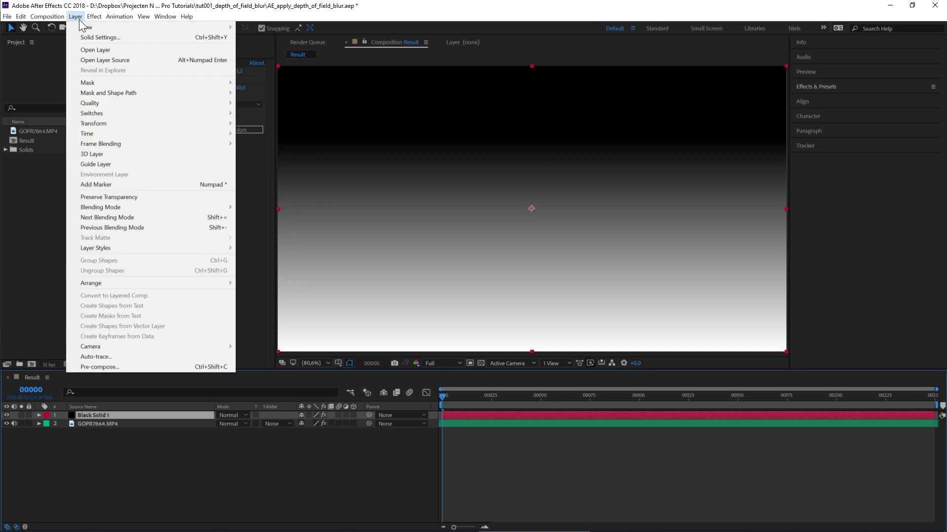
left_click(111, 366)
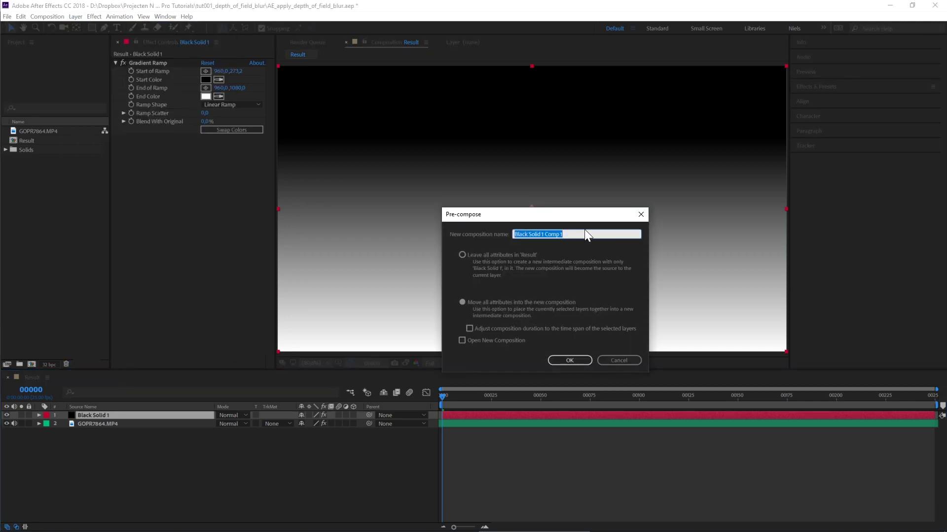
type("blur_map")
left_click(463, 302)
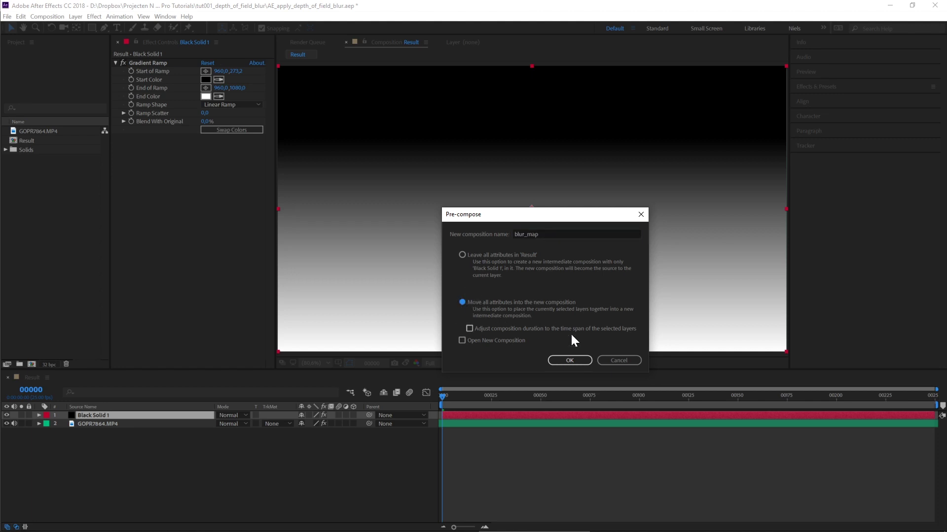
left_click(569, 360)
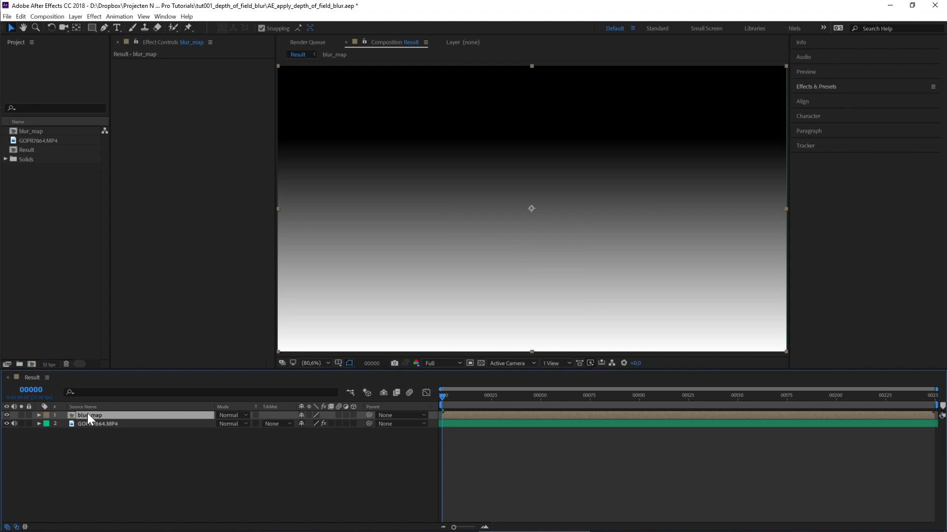
left_click(7, 416)
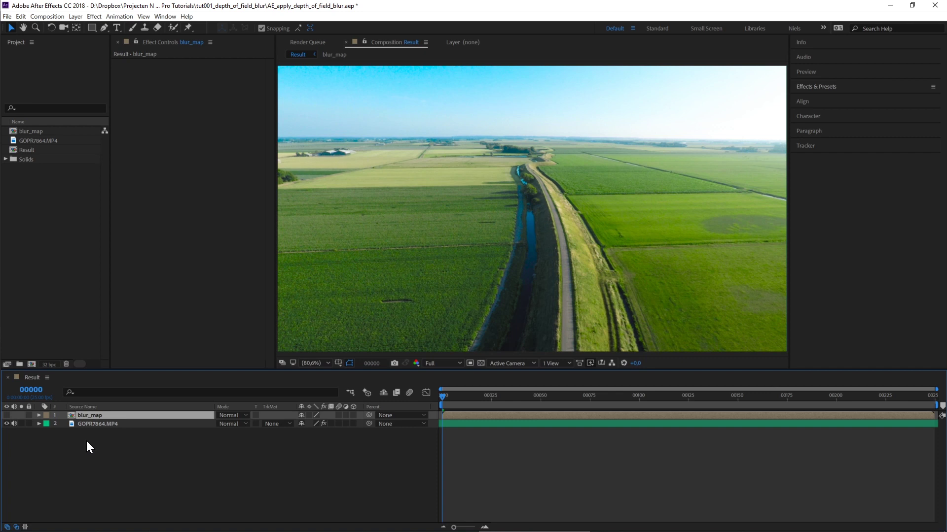
- Add a new adjustment layer on top and rename it 'depth of field blur FX'
left_click(77, 15)
mouse_move(199, 27)
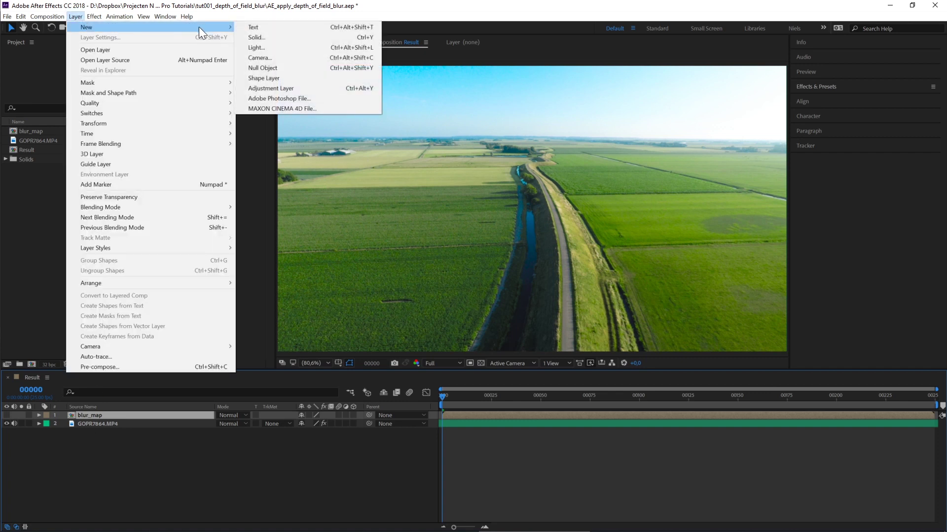
left_click(320, 88)
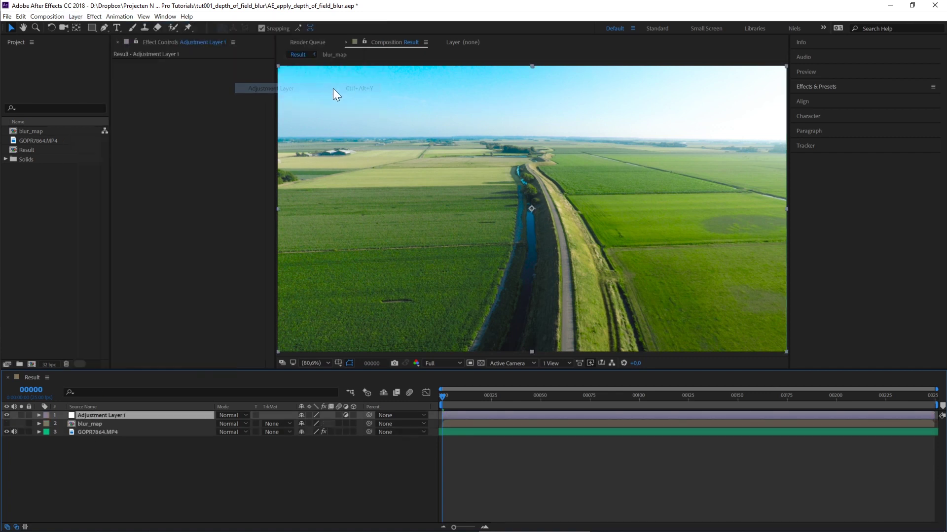
key("Return")
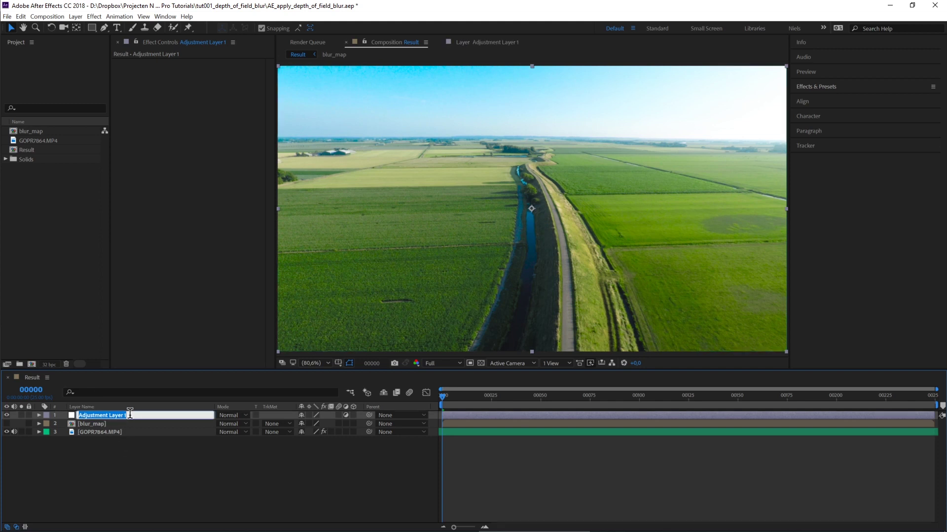
type("depth of field blur FX")
key("Return")
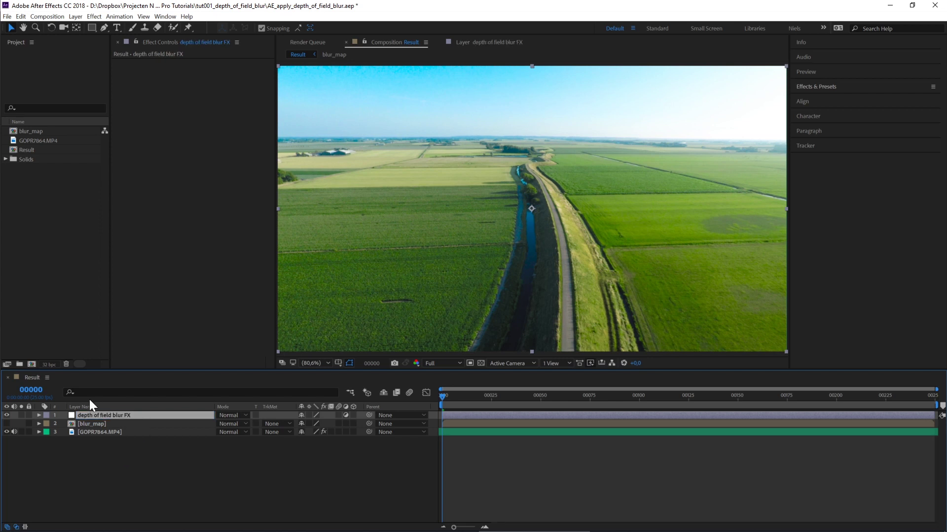
- Apply Camera Lens Blur to the depth of field blur FX layer with Blur Radius 20
left_click(88, 16)
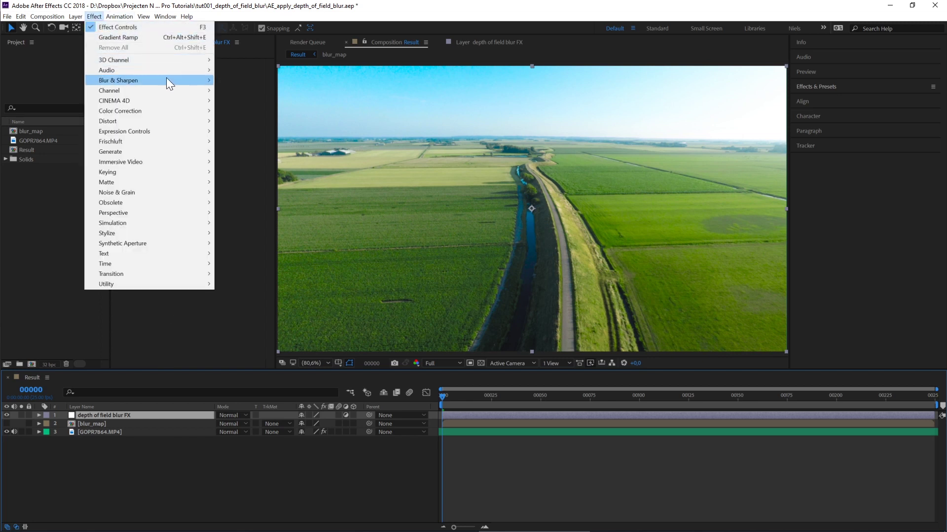
mouse_move(167, 81)
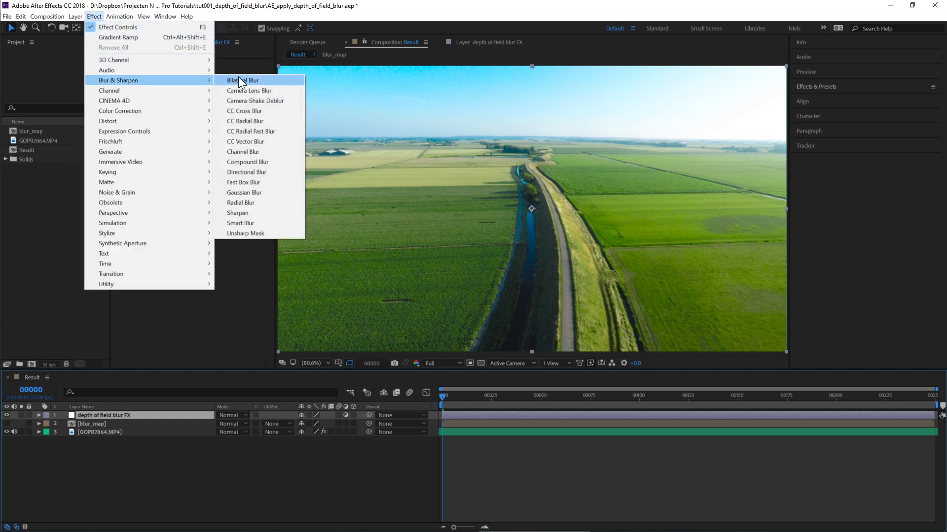
left_click(291, 91)
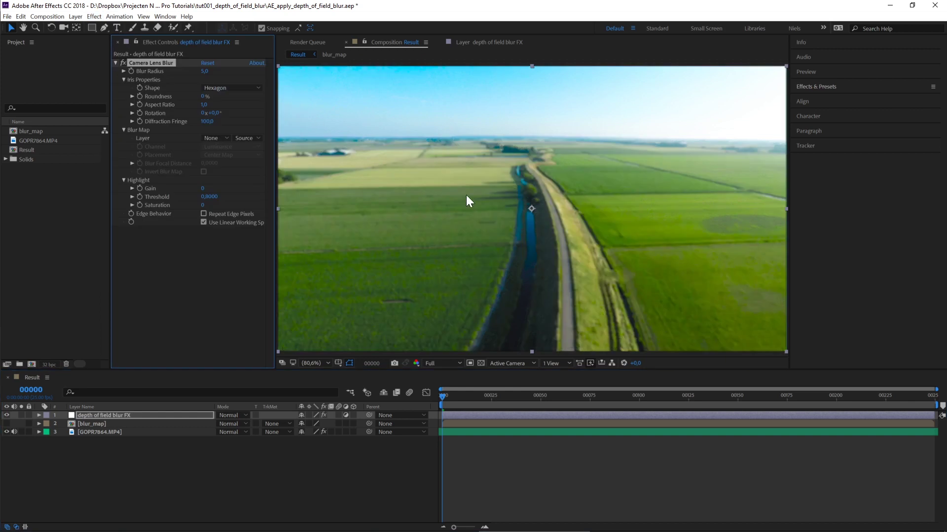
left_click(204, 71)
type("20")
key("Return")
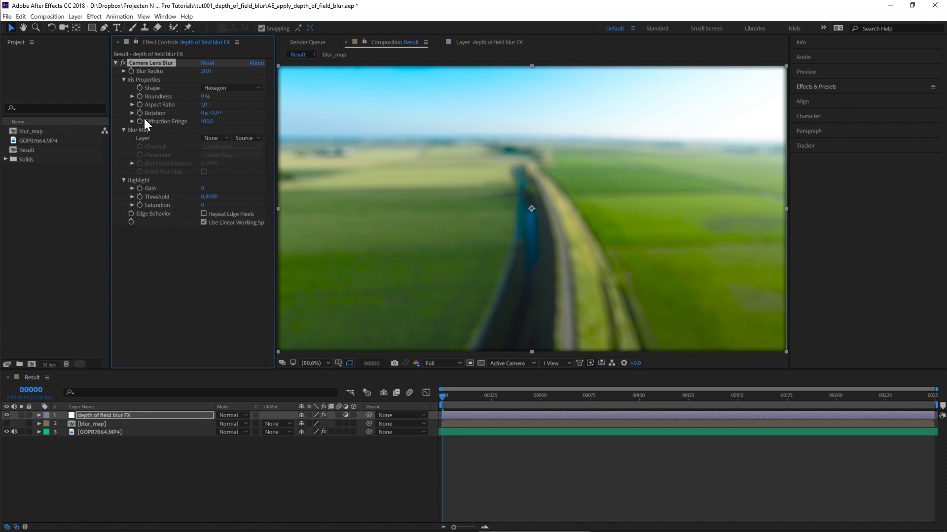
- Set Blur Map Layer to blur_map and Blur Focal Distance to 0.4369, then scrub to check the blur
left_click(218, 138)
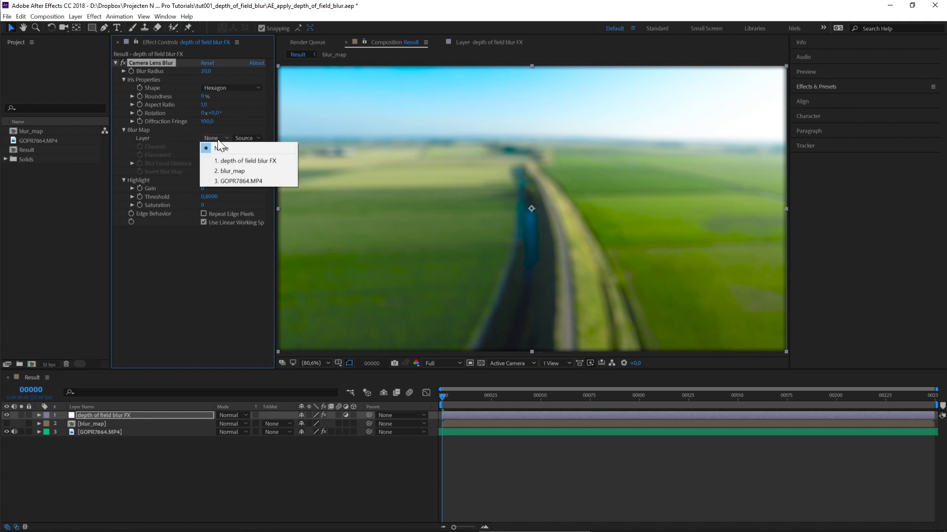
left_click(236, 171)
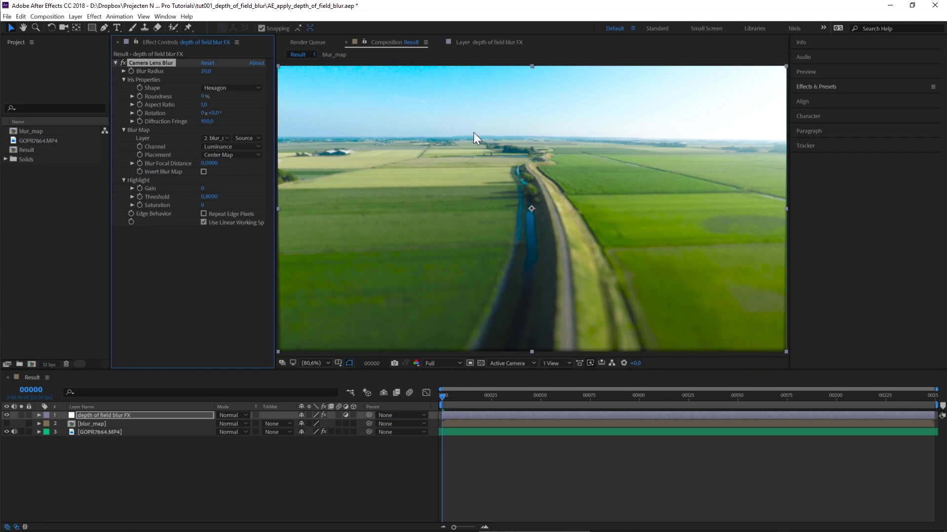
left_click(132, 164)
left_click_drag(145, 177, 193, 179)
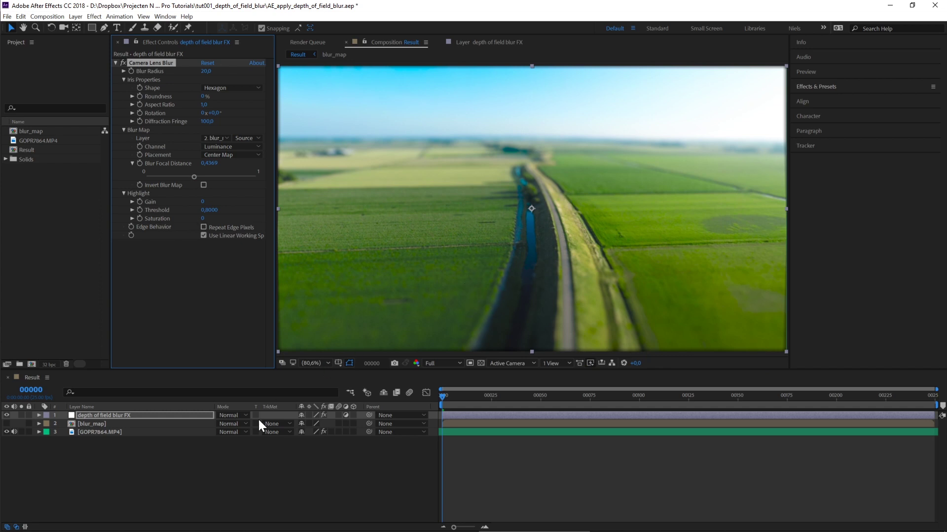
left_click_drag(479, 395, 706, 398)
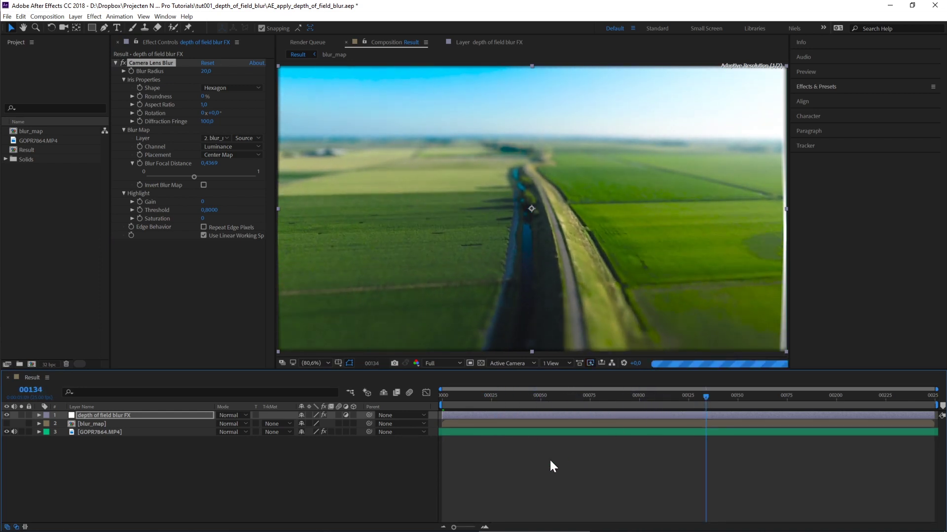
- Add the Result composition to the Render Queue with a QuickTime output module
left_click(204, 474)
left_click(7, 16)
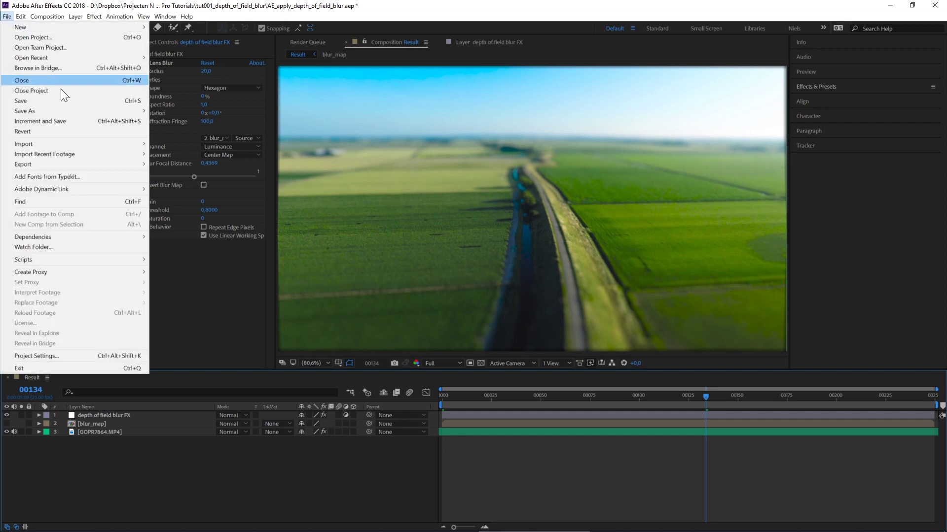
mouse_move(97, 165)
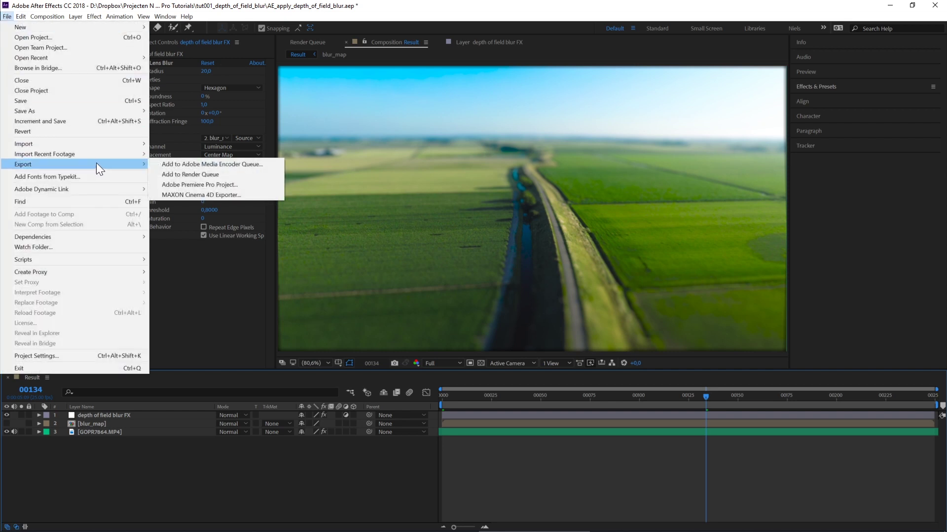
left_click(230, 174)
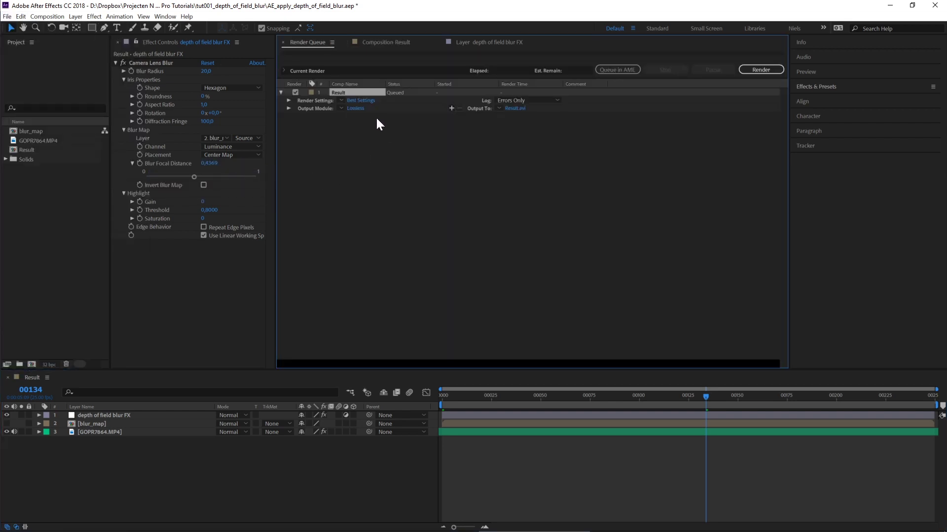
left_click(355, 108)
left_click(499, 155)
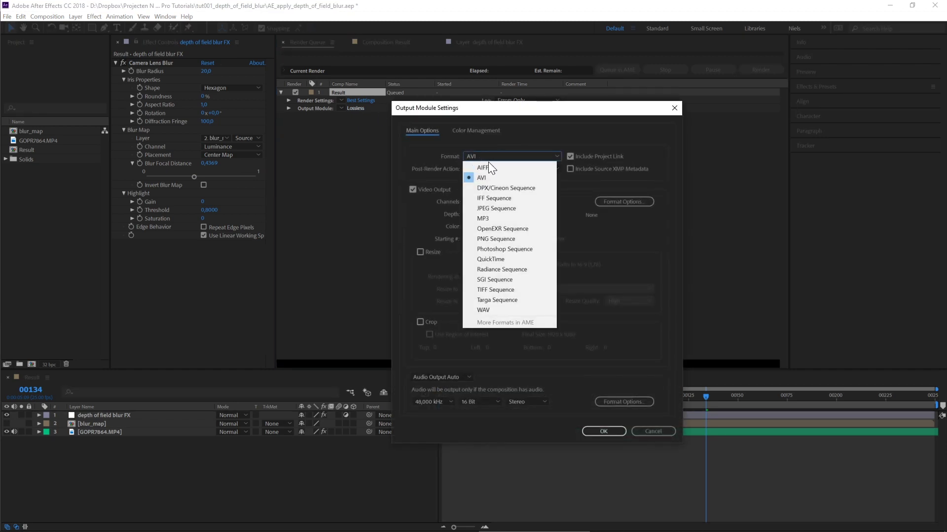
left_click(507, 258)
key("Return")
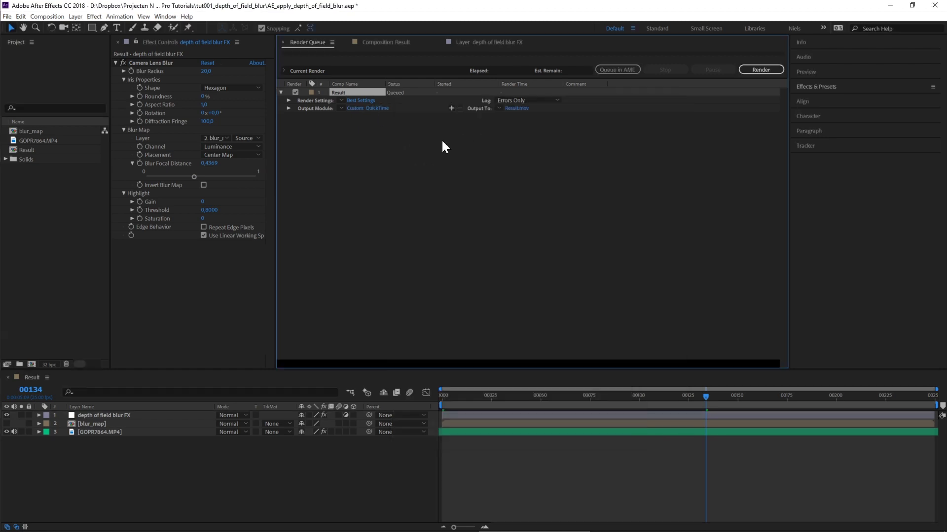
- Set the render output destination to Result.mov in the chosen folder
left_click(516, 109)
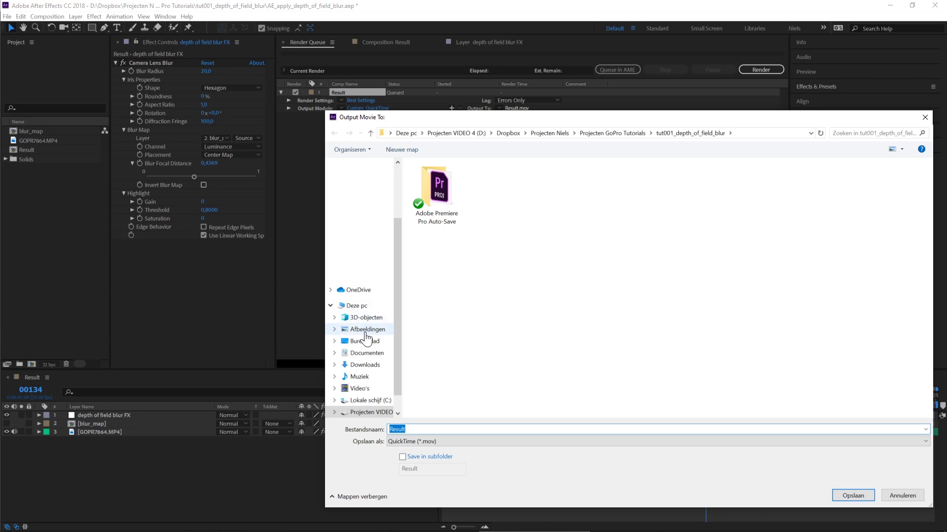
left_click(366, 341)
left_click(853, 495)
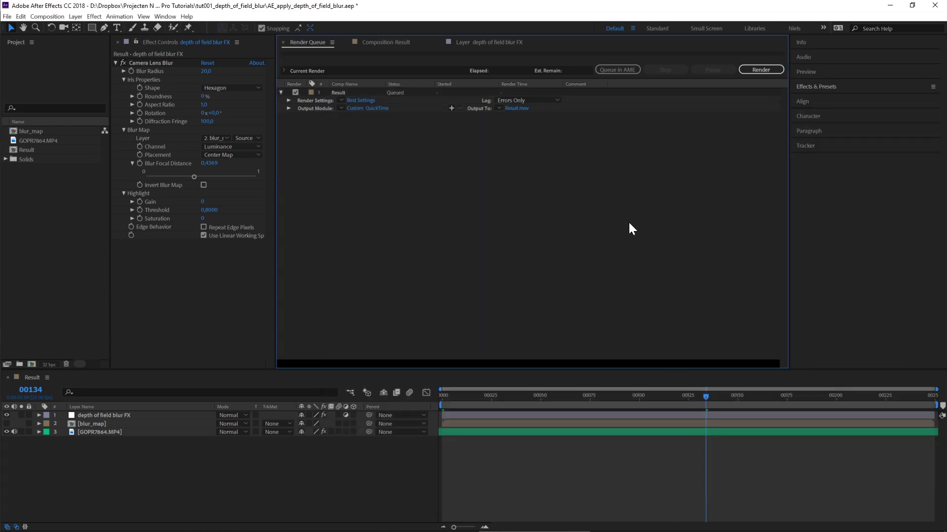